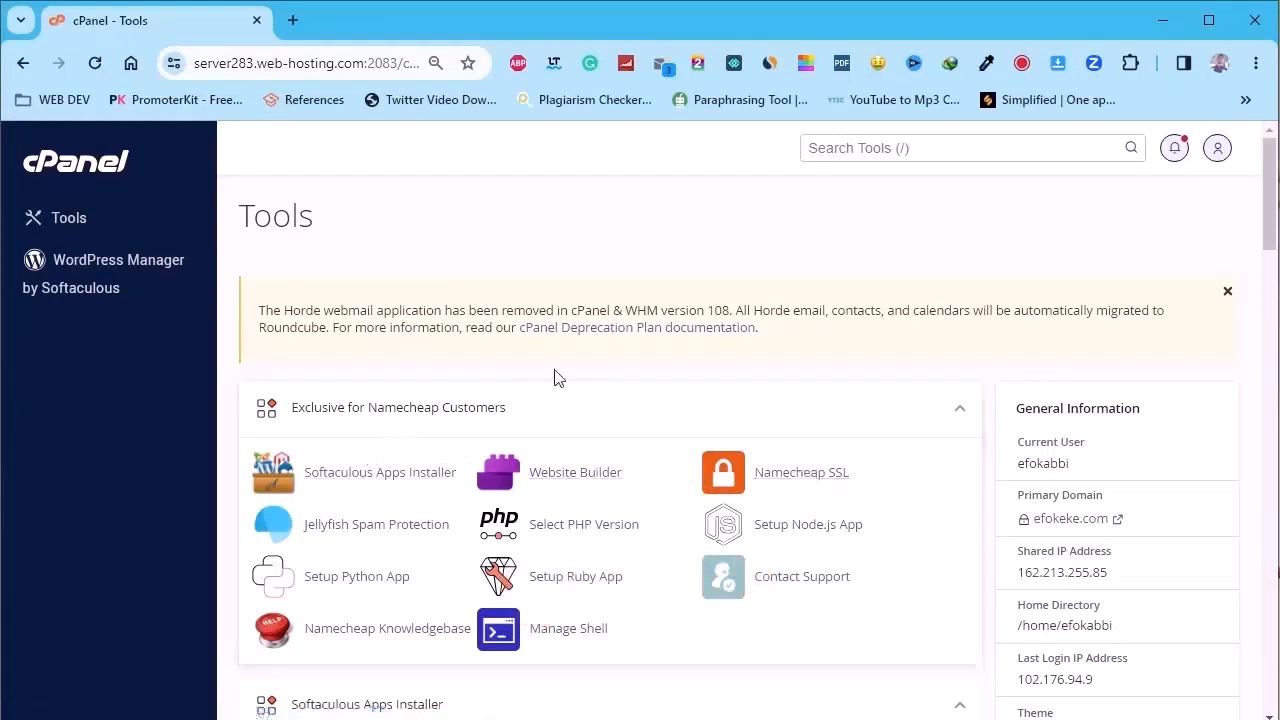
Launch Softaculous Apps Installer from the Exclusive for Namecheap Customers tools in cPanel
scroll(560, 390, down, 2)
scroll(566, 402, down, 2)
scroll(300, 450, up, 4)
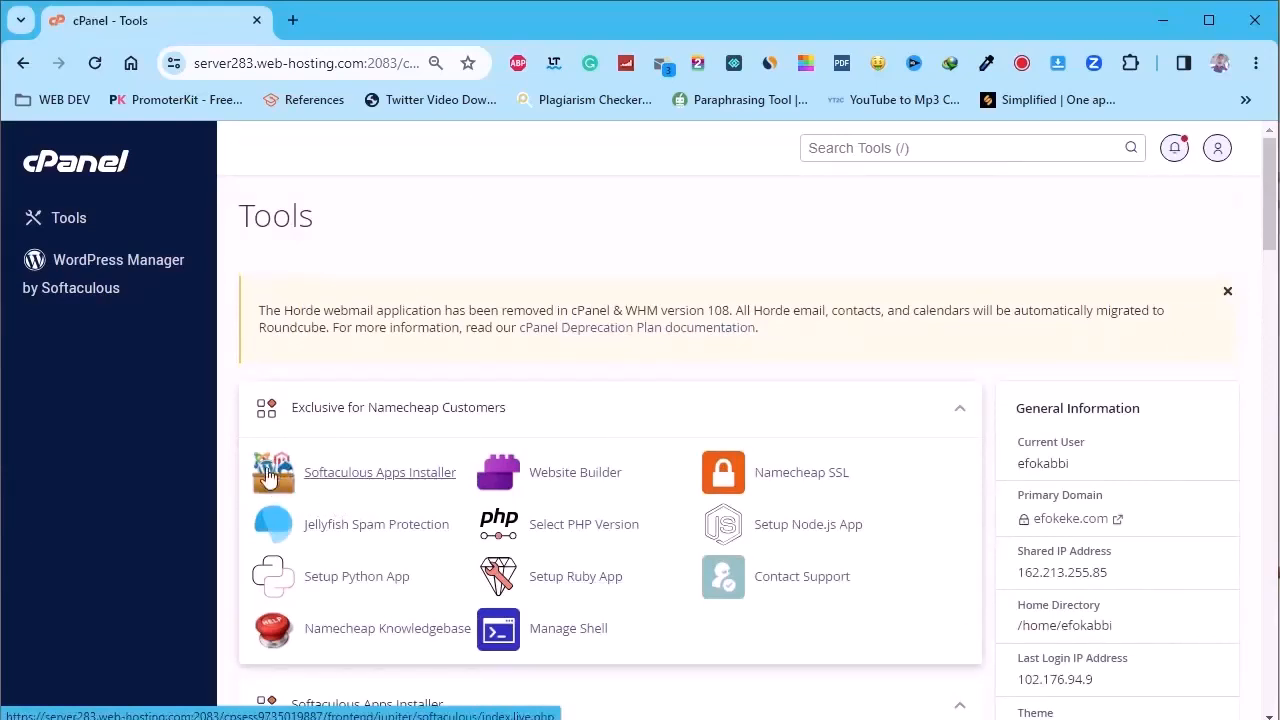
scroll(307, 472, down, 3)
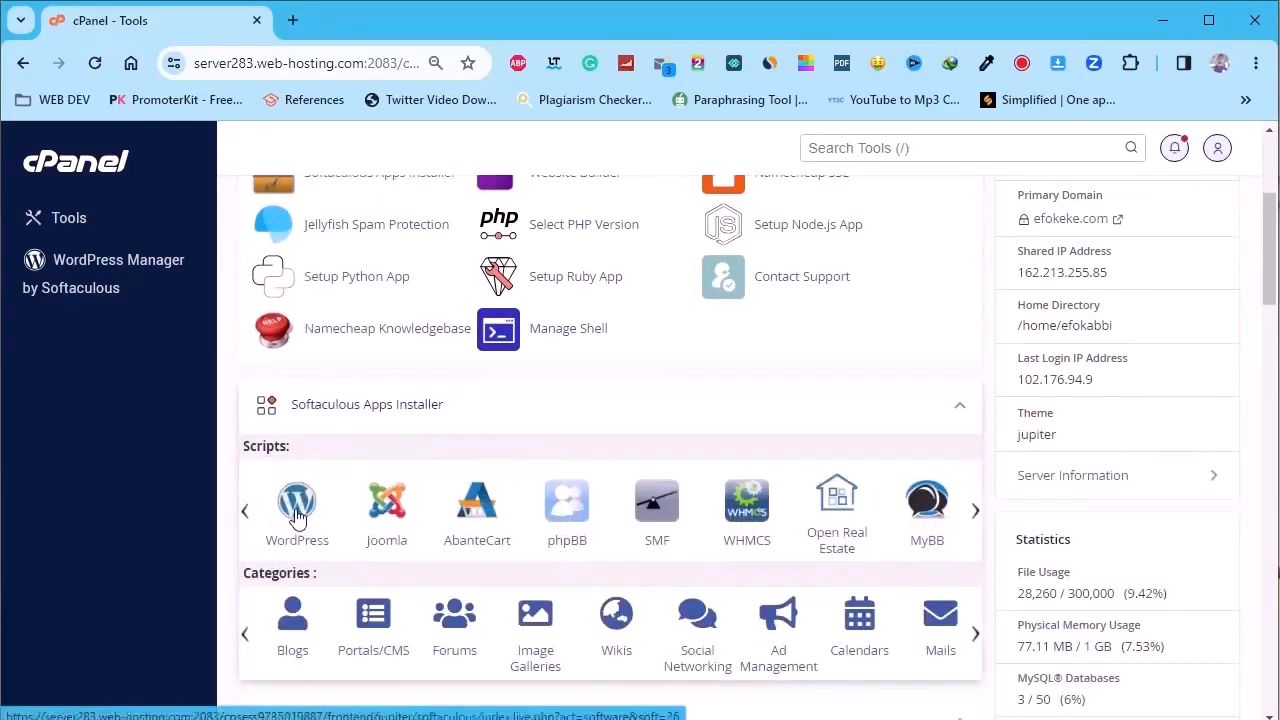
scroll(300, 515, down, 20)
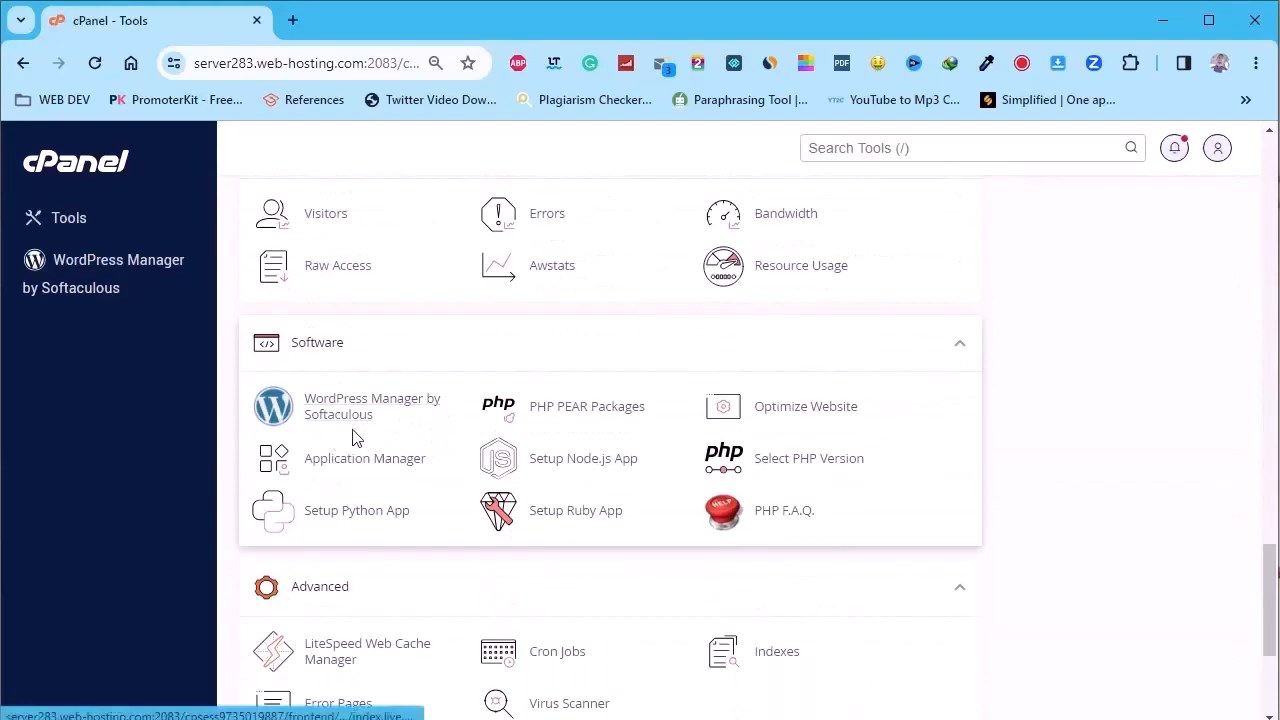
scroll(350, 437, up, 20)
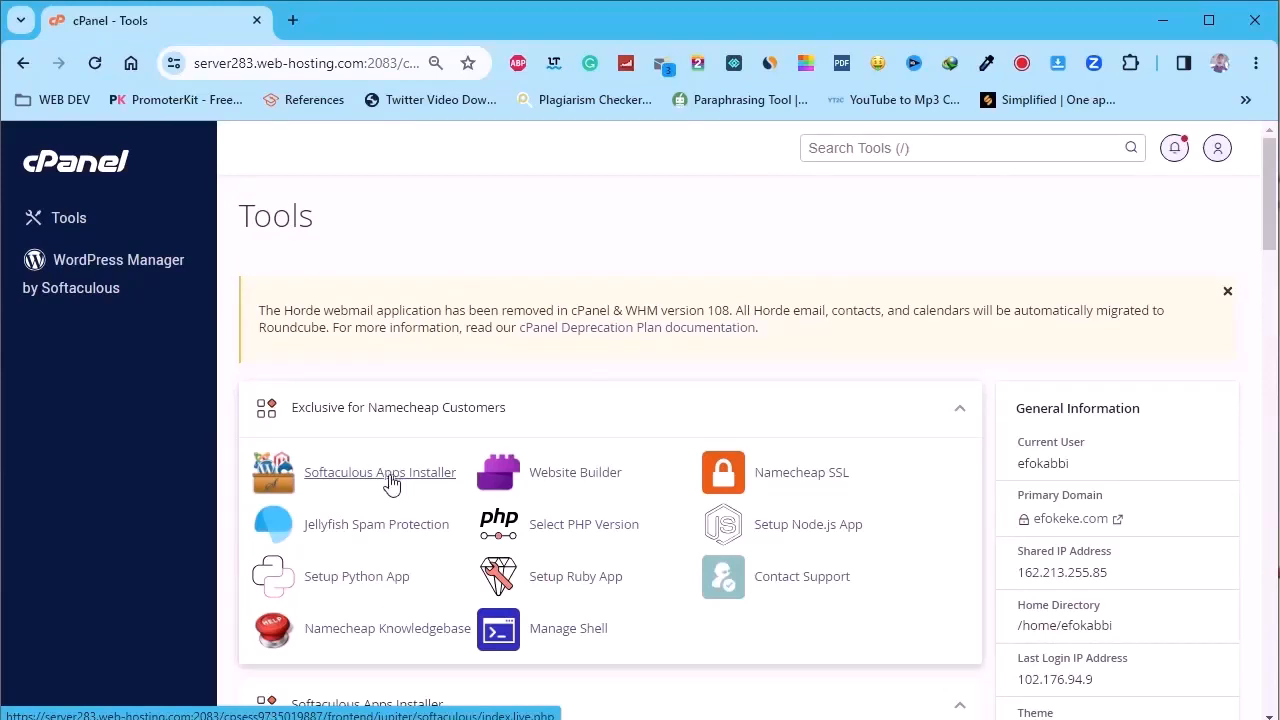
click(391, 483)
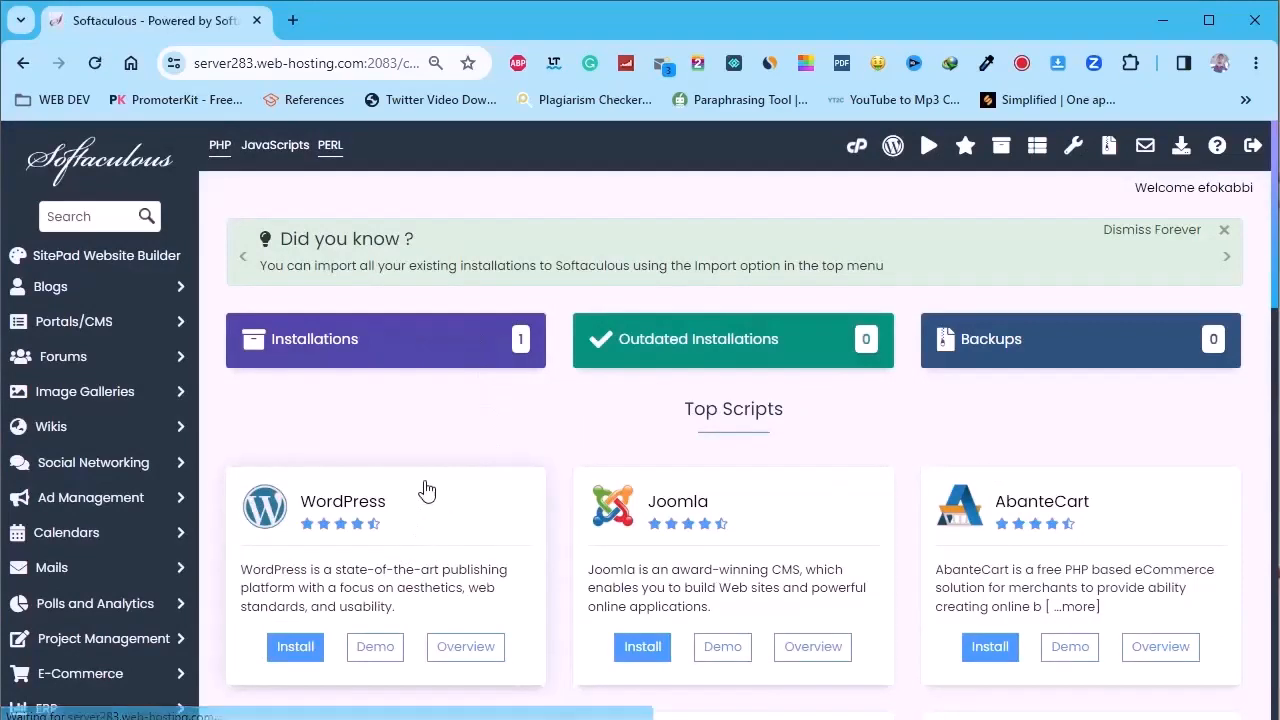
scroll(430, 480, down, 1)
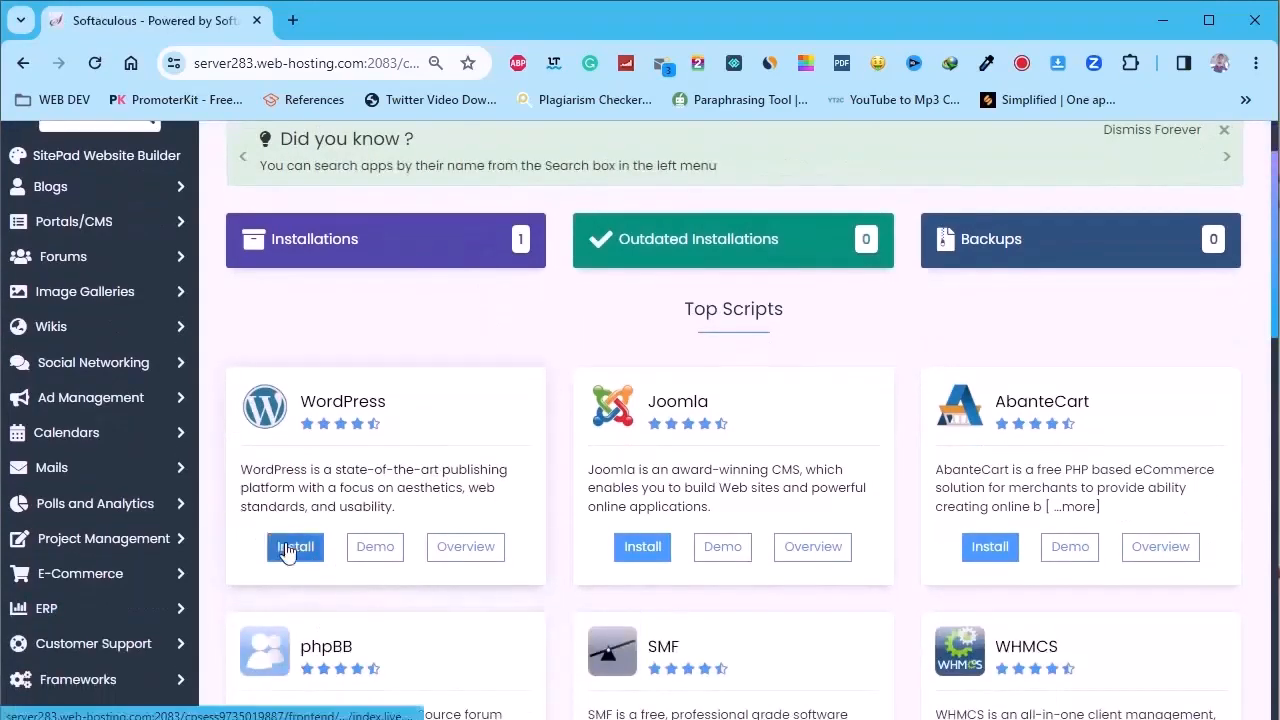
click(287, 550)
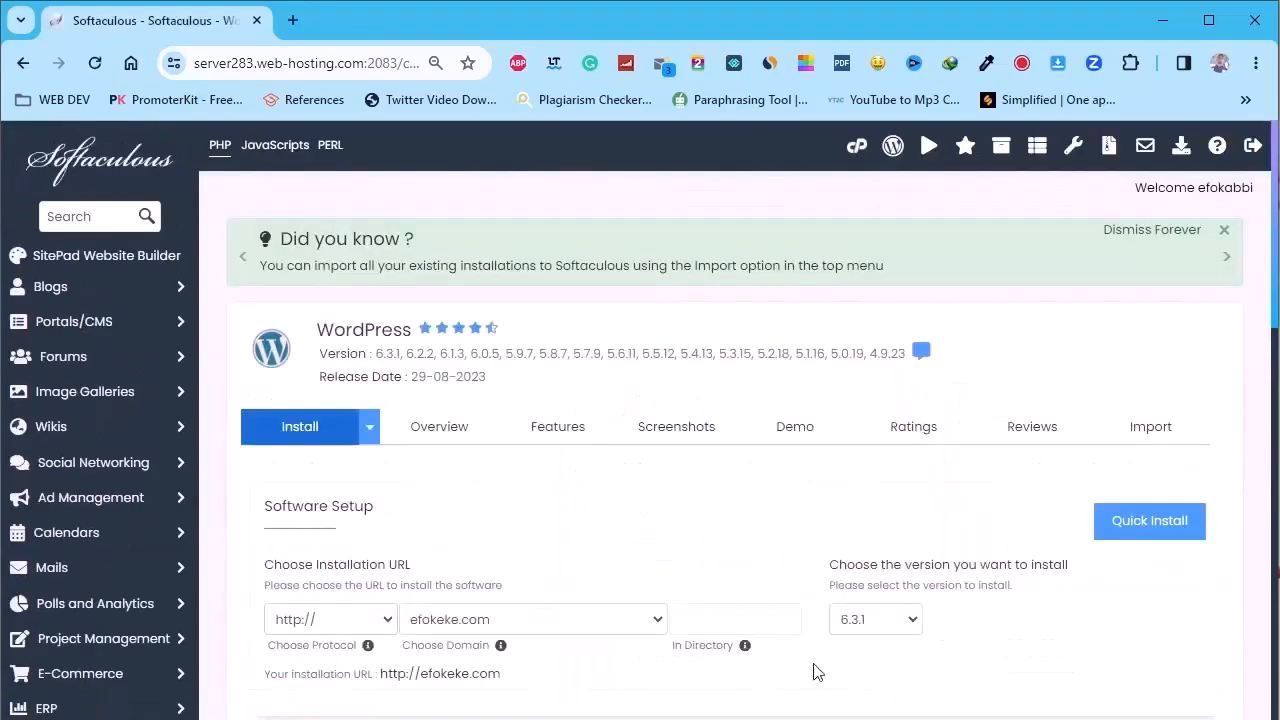
scroll(640, 471, down, 2)
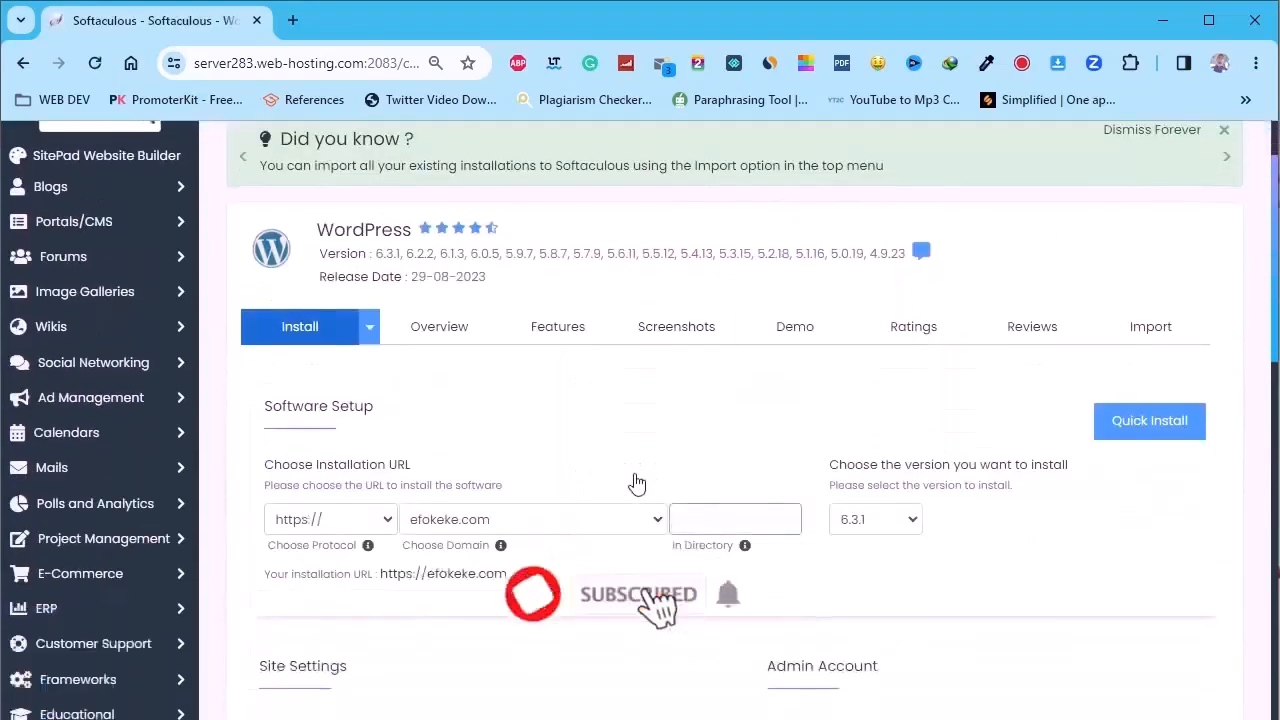
click(333, 425)
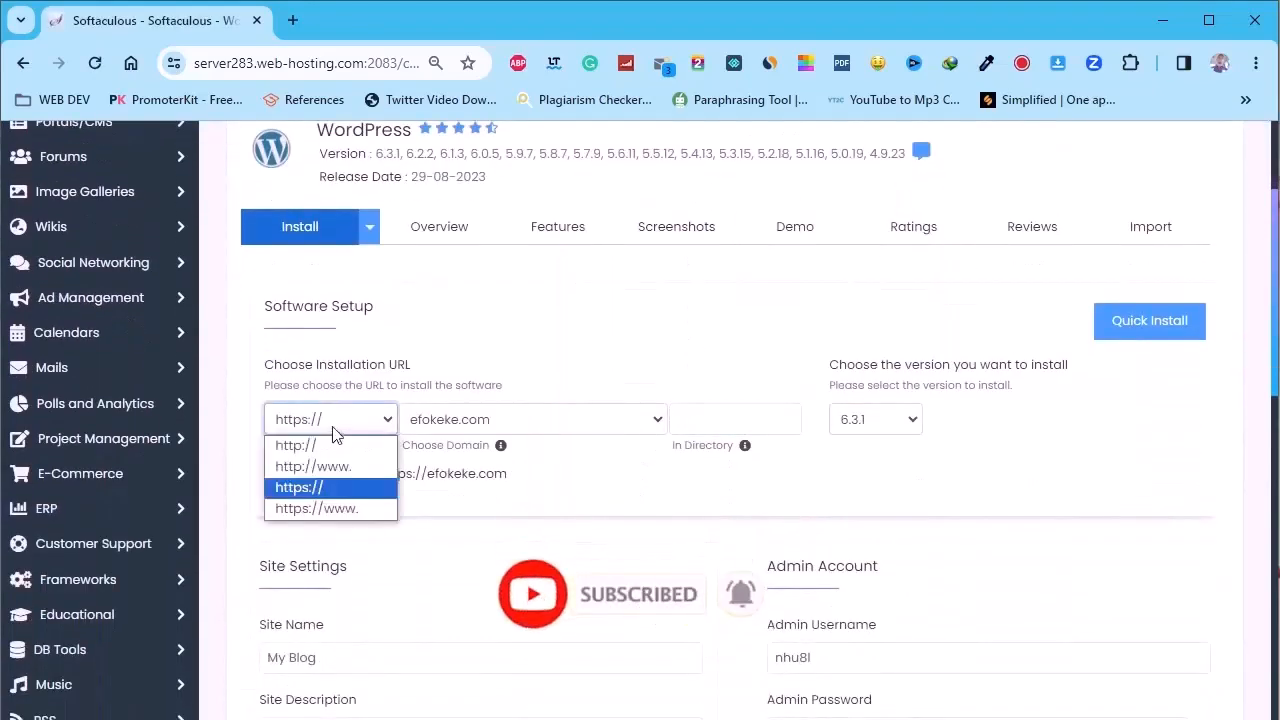
click(340, 490)
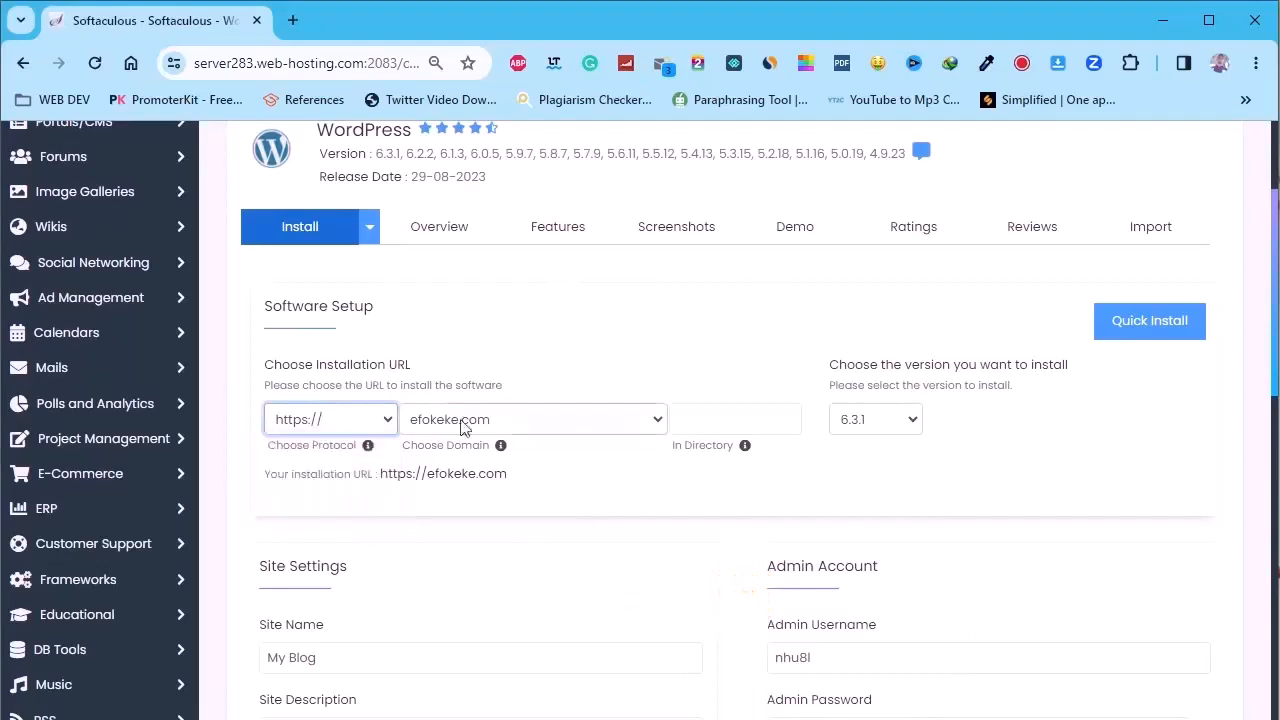
click(576, 424)
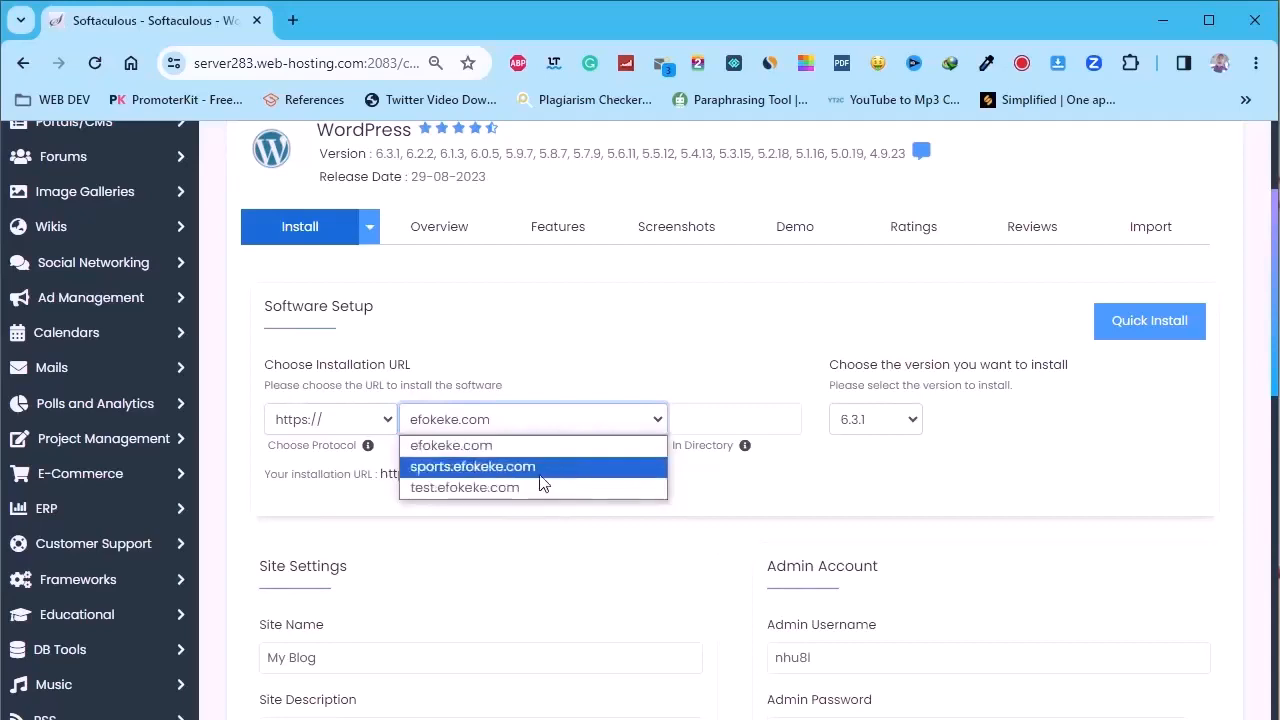
click(483, 468)
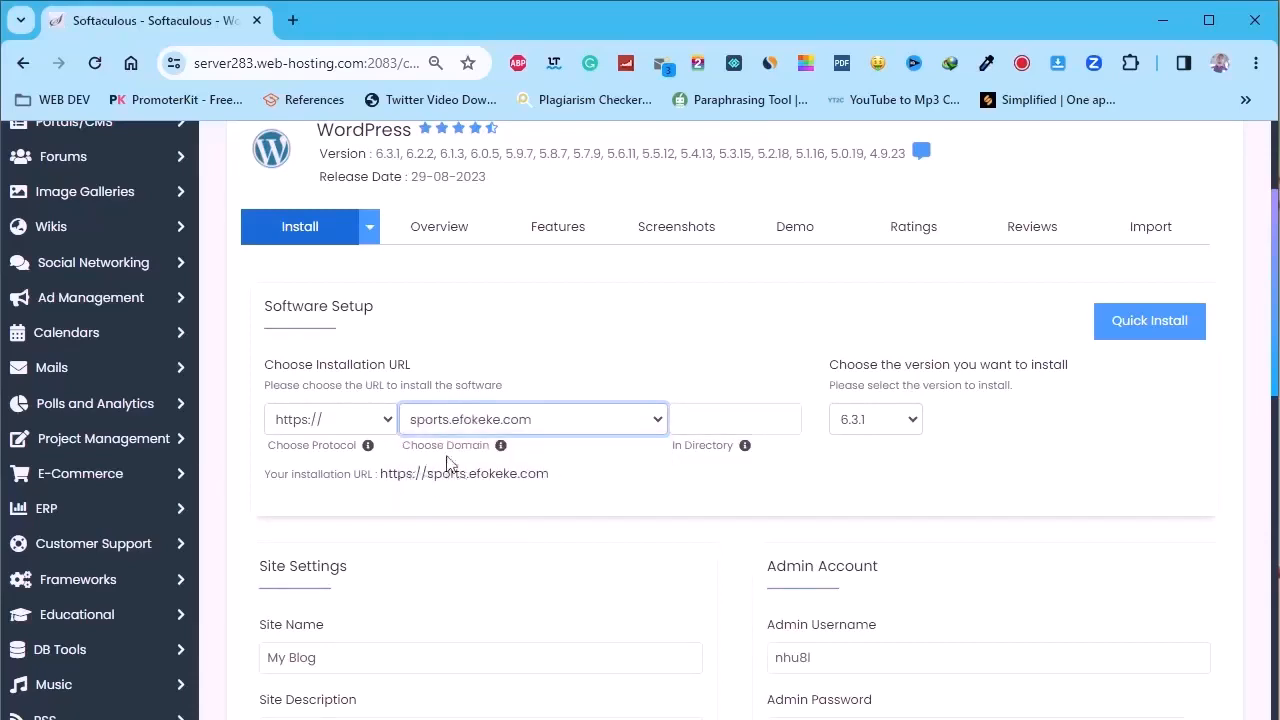
scroll(640, 451, down, 2)
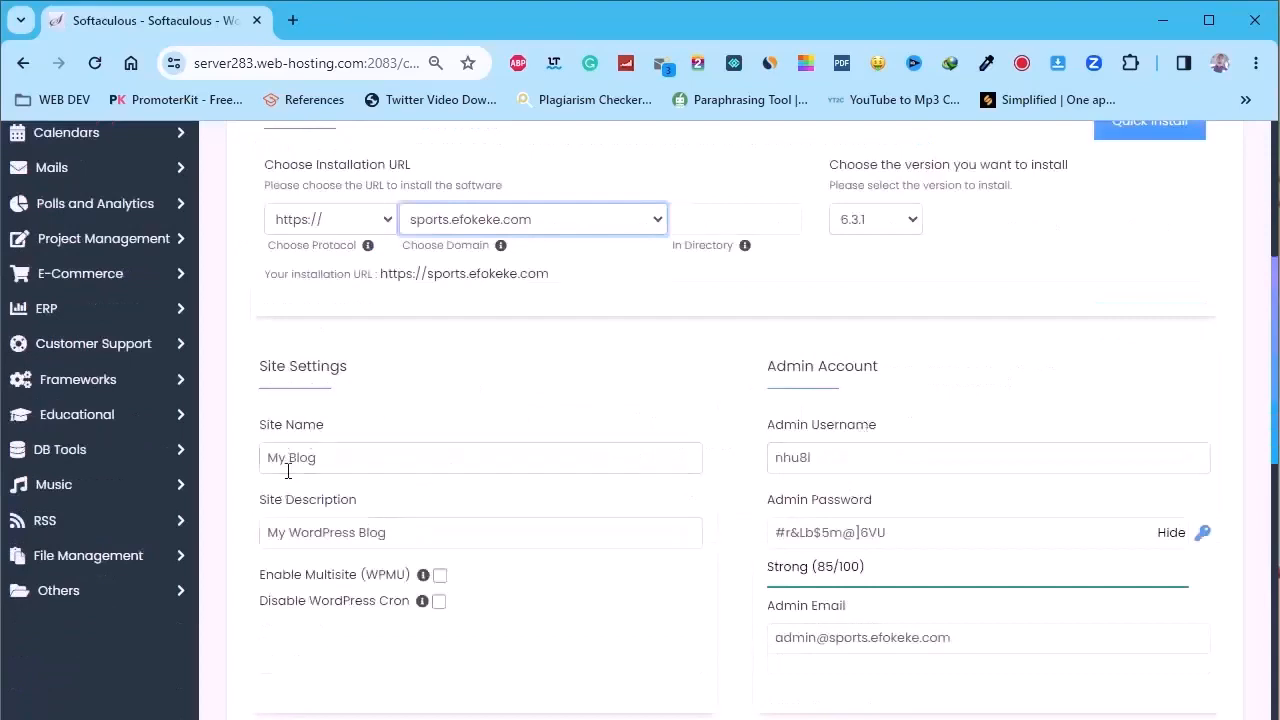
Rename the site from My Blog to My Web Learners and set the admin username to Admin
drag(329, 467, 226, 466)
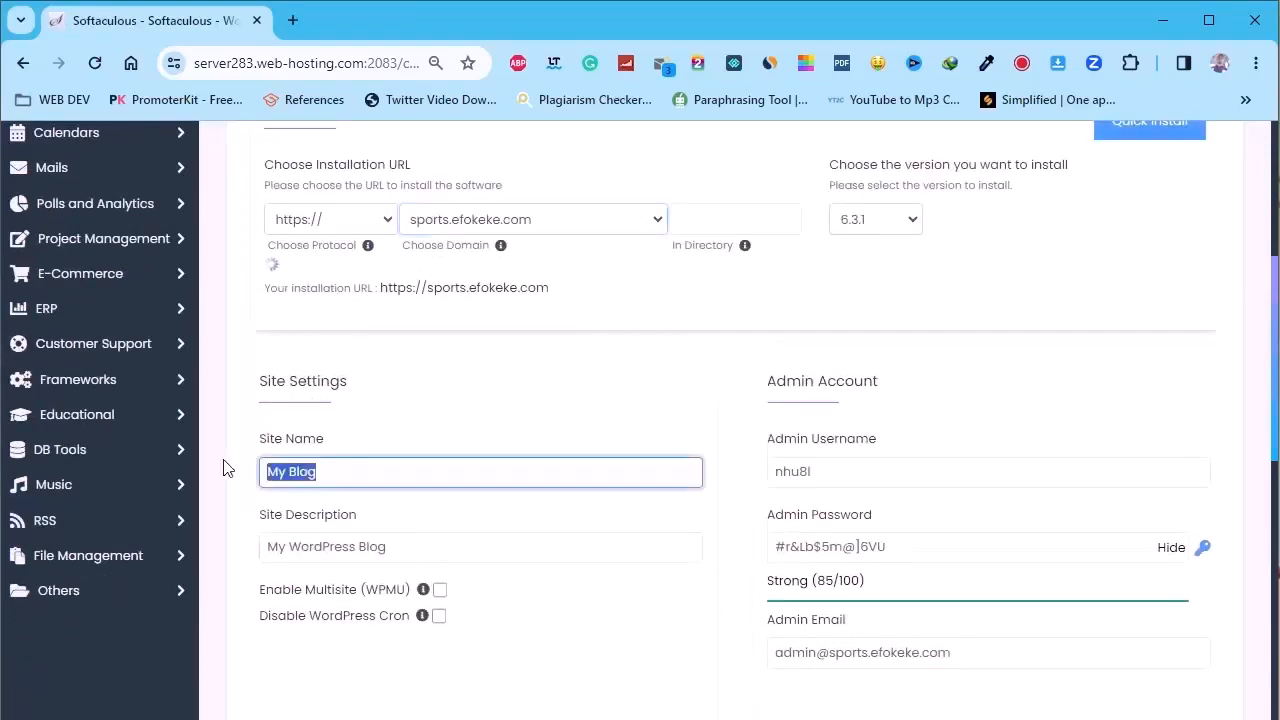
text(M)
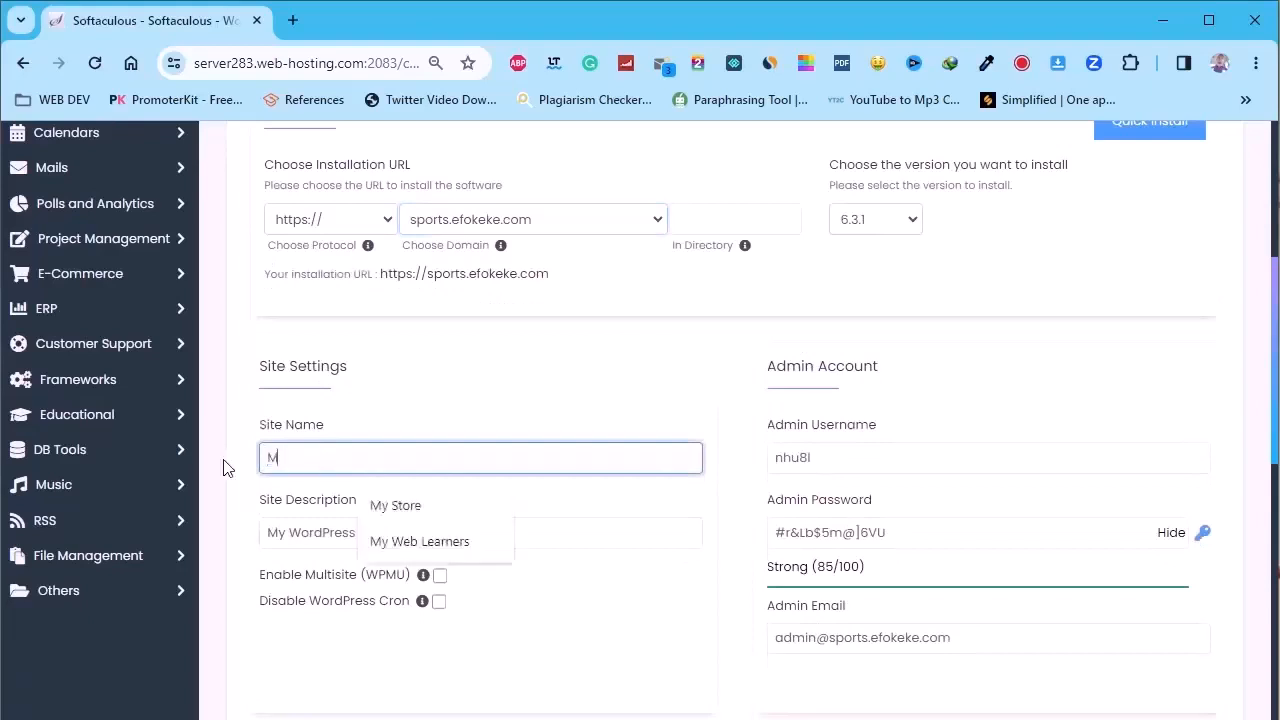
text(y Web Learners)
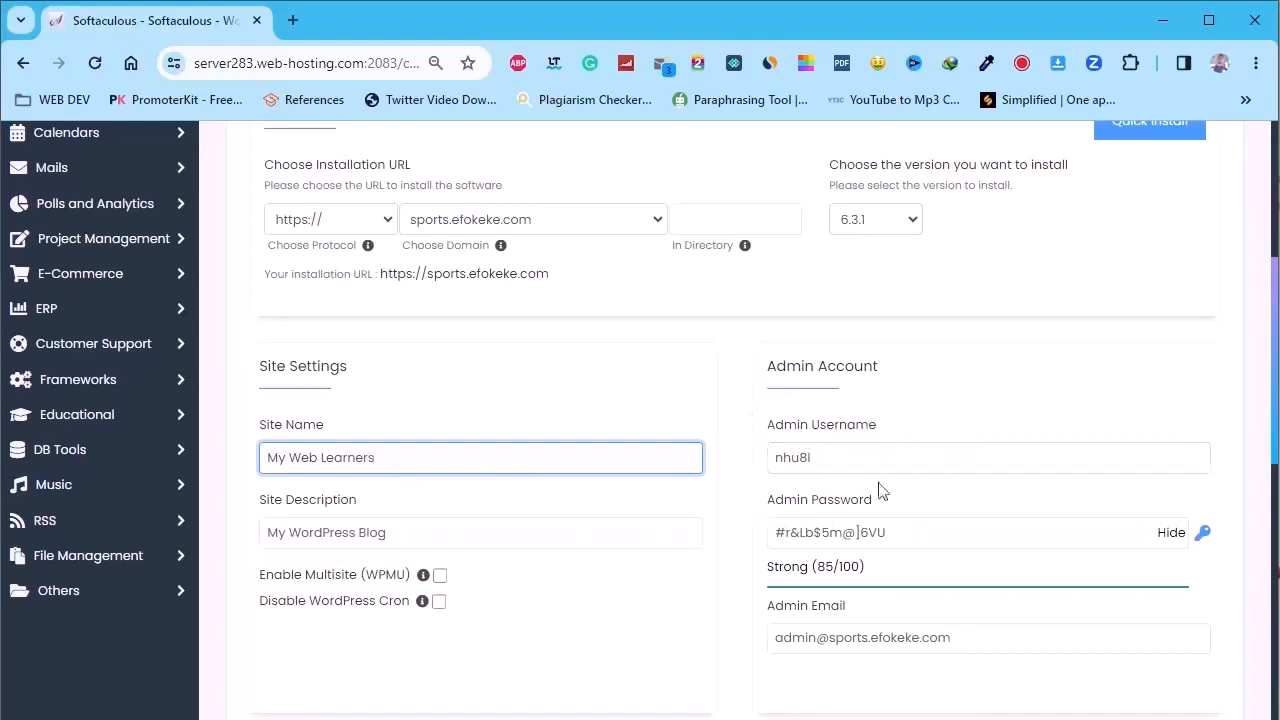
double_click(829, 457)
text(Ad)
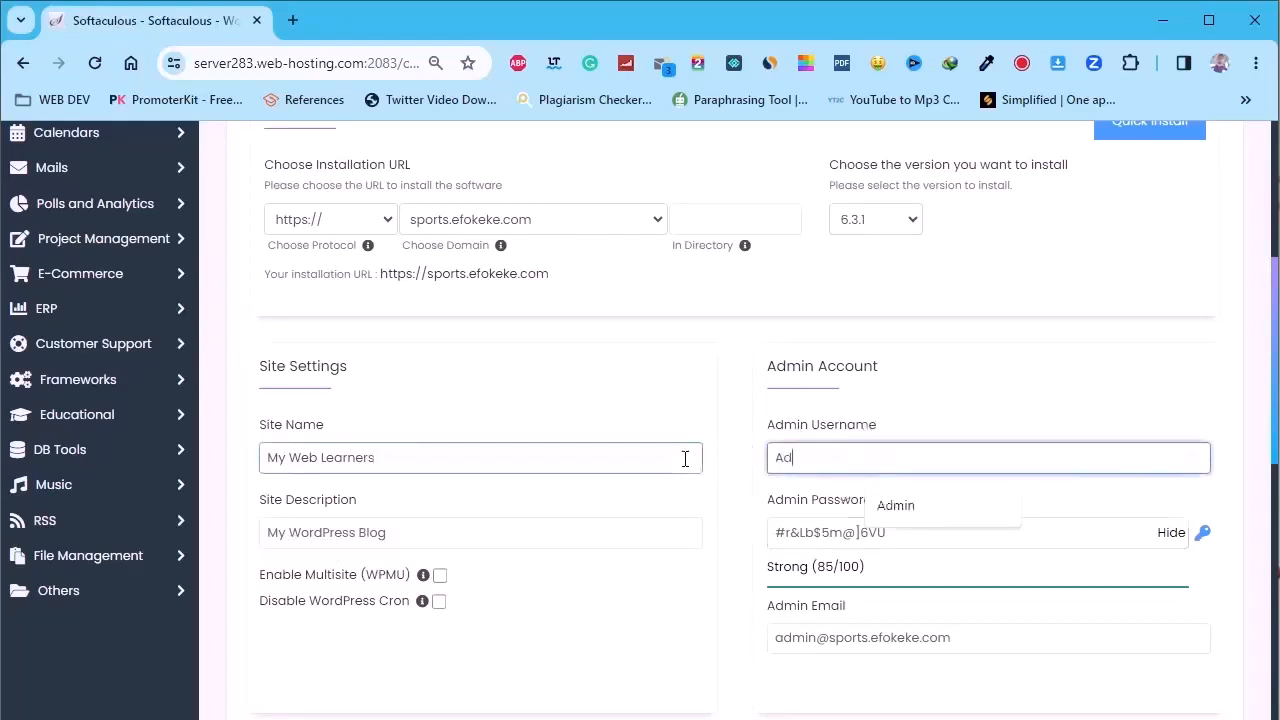
text(min)
Replace the admin password with a new strong one and enter the admin's own e-mail address
drag(908, 534, 640, 566)
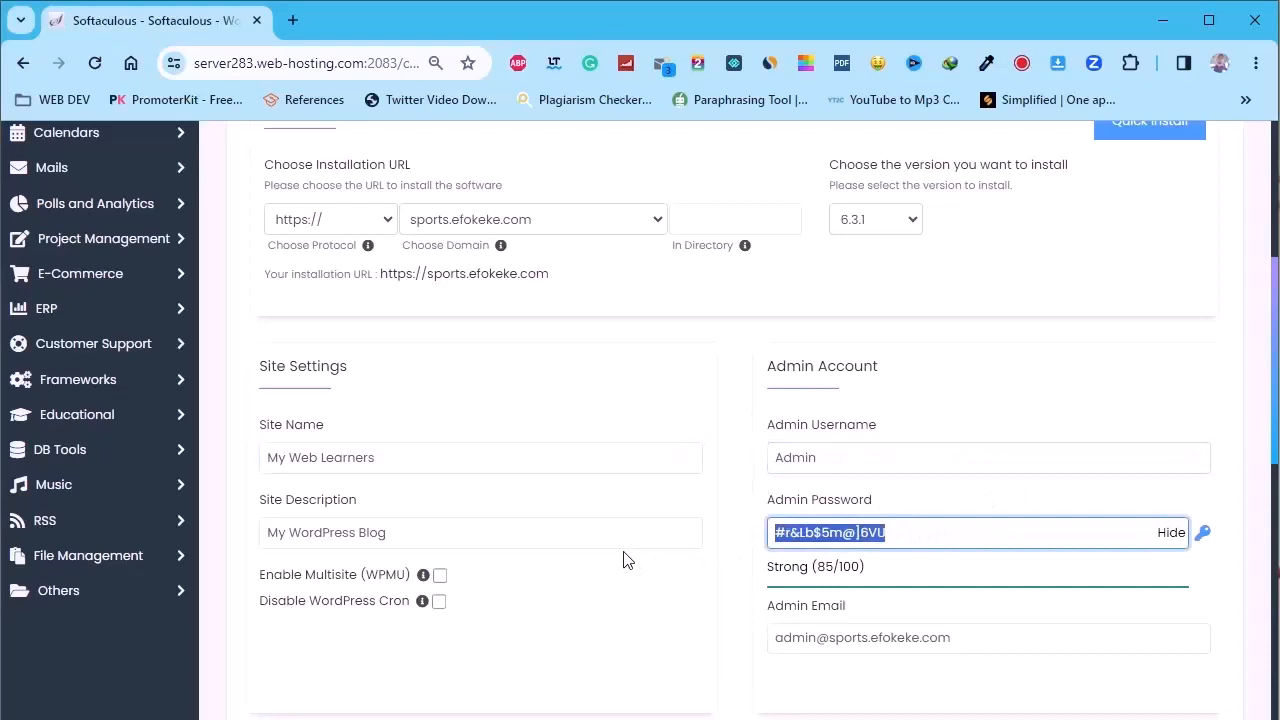
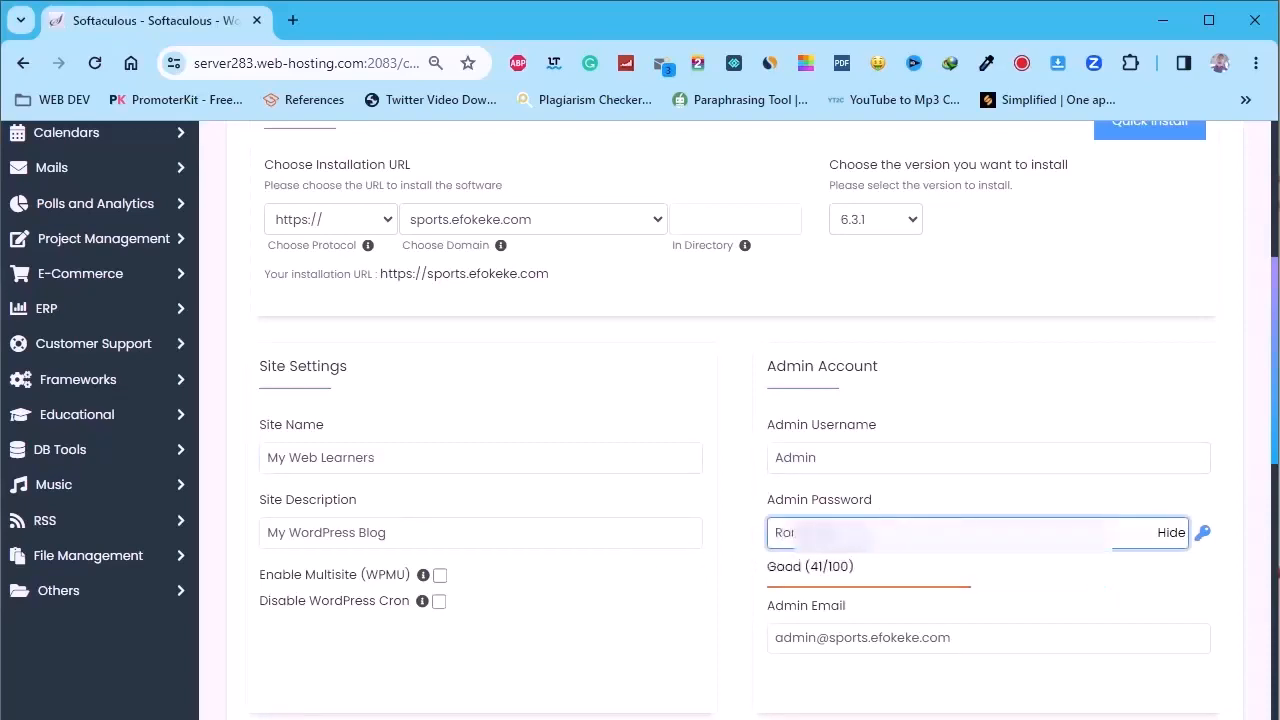
scroll(950, 601, down, 1)
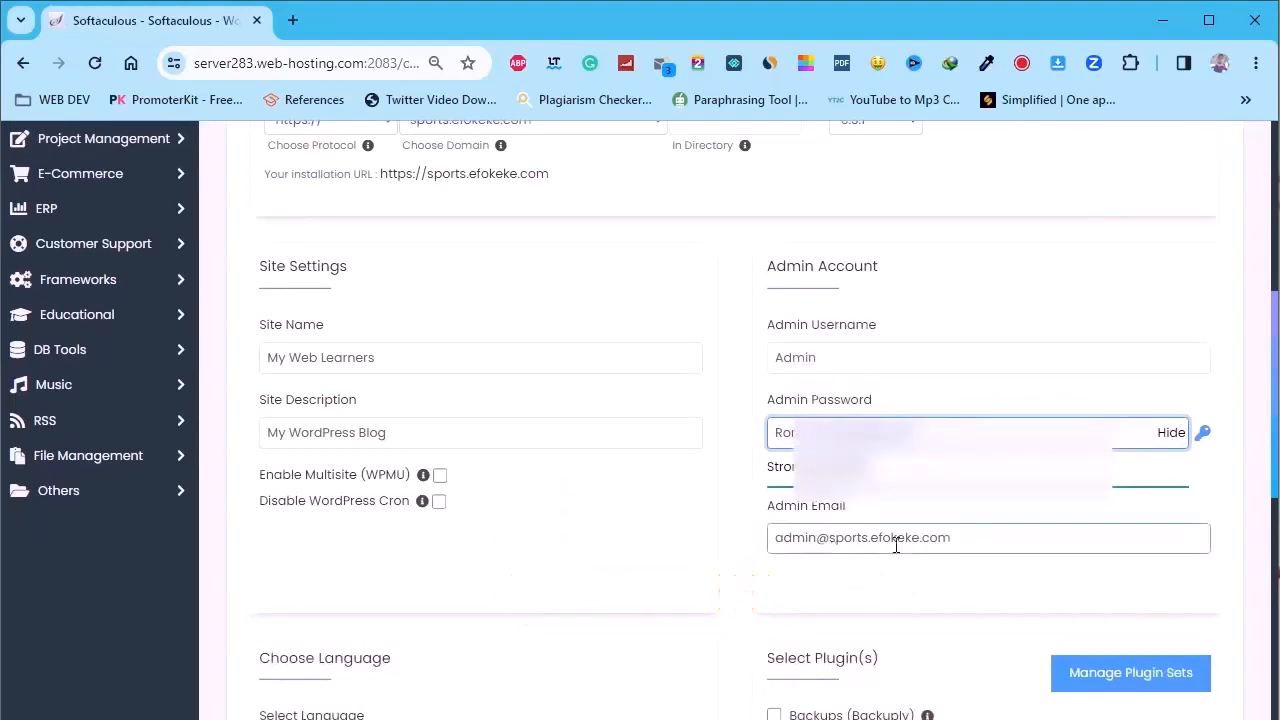
click(953, 545)
key(ctrl+a)
text(h)
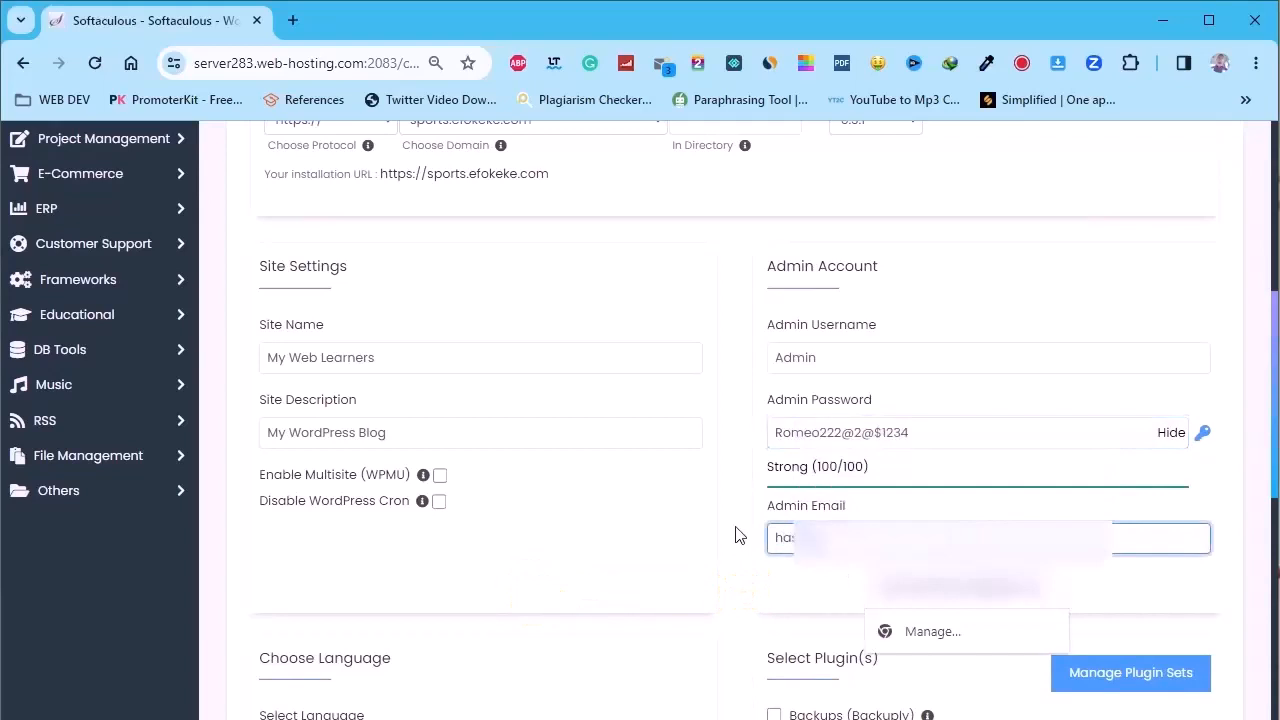
scroll(688, 320, down, 3)
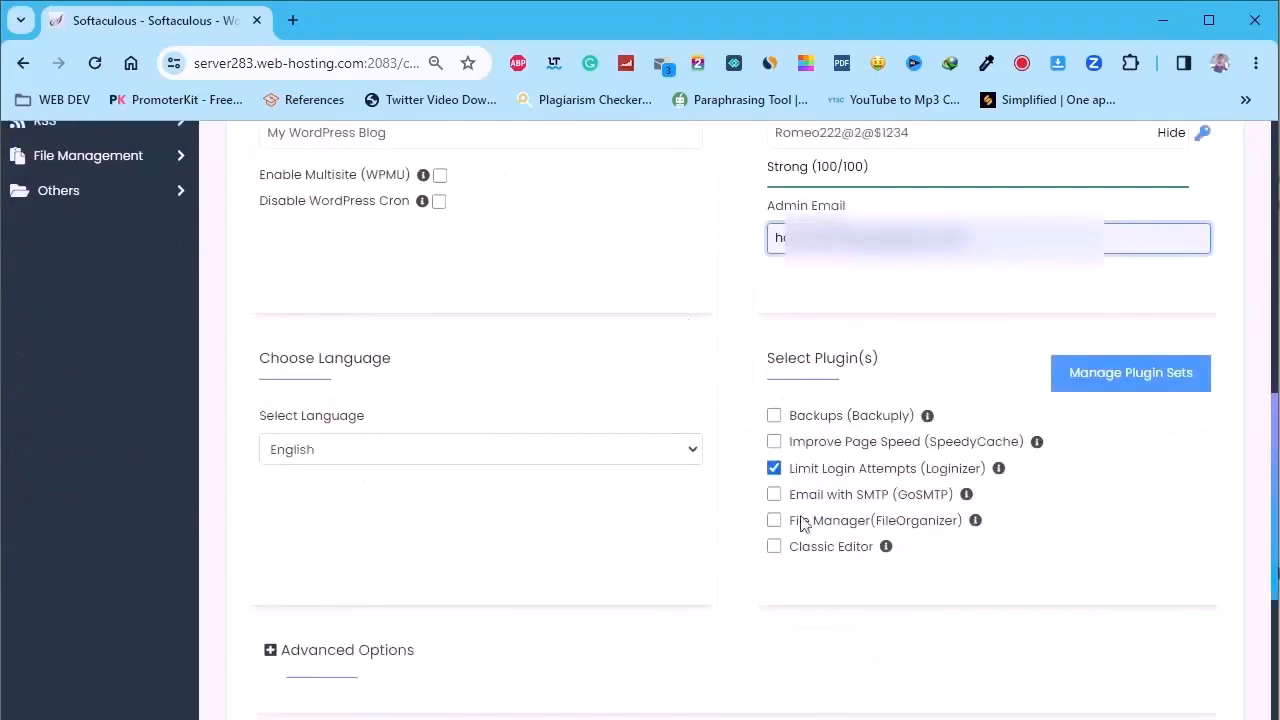
scroll(805, 465, down, 3)
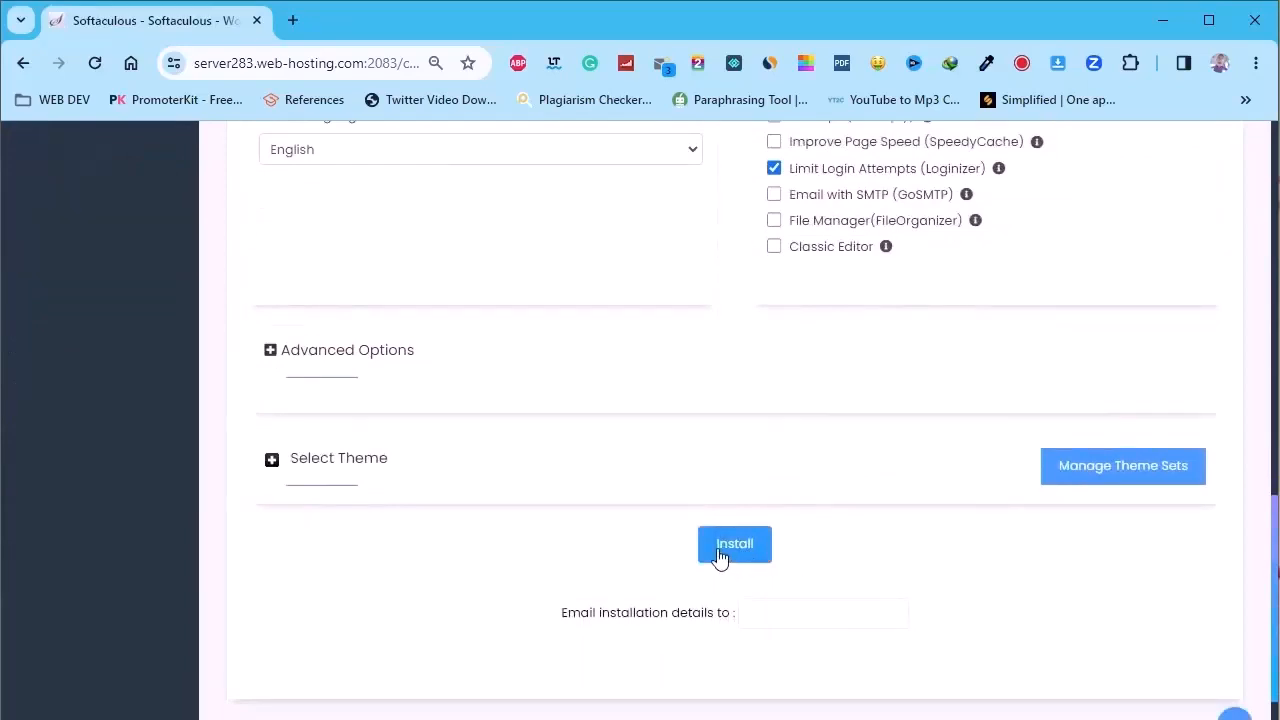
click(720, 555)
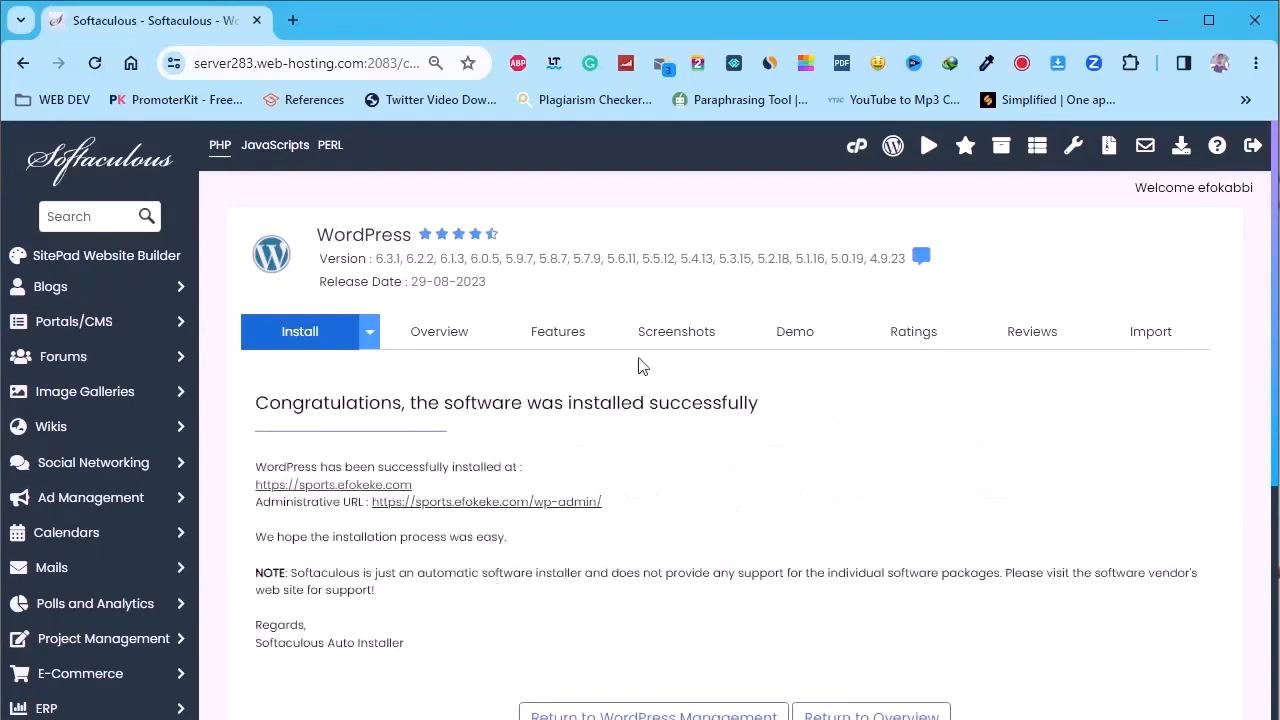
scroll(360, 470, down, 4)
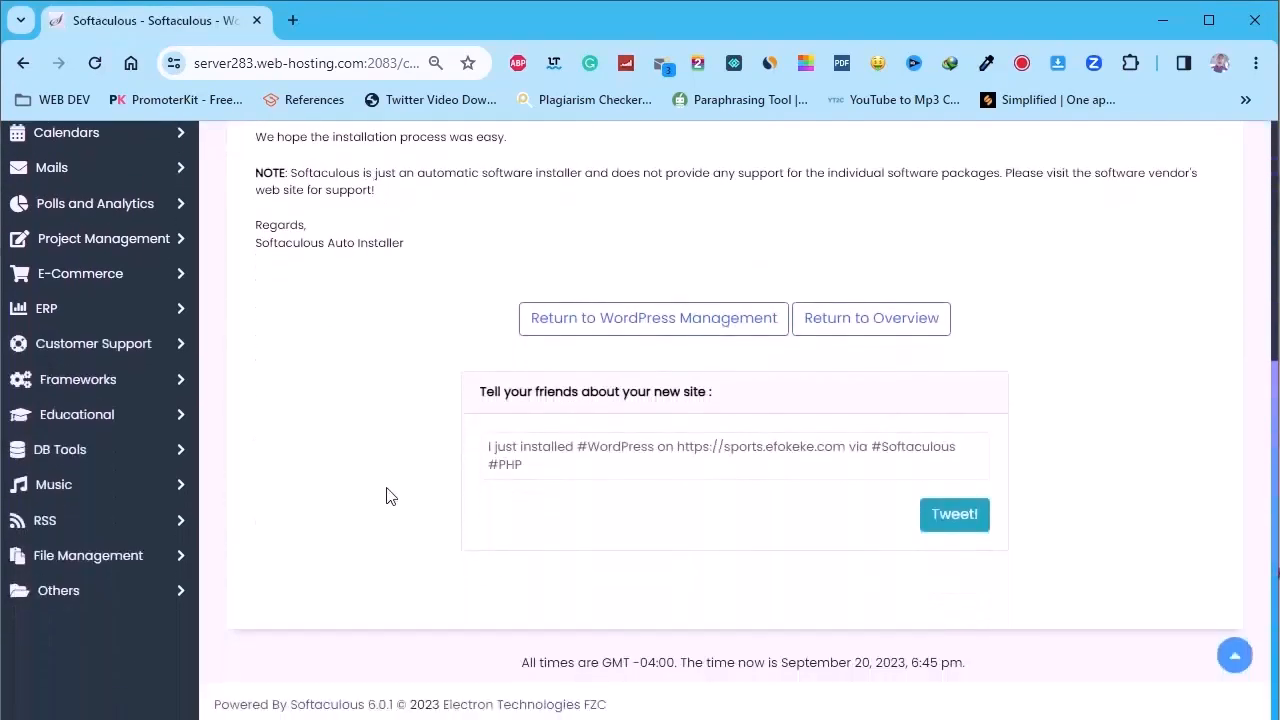
scroll(390, 497, up, 3)
scroll(390, 497, up, 2)
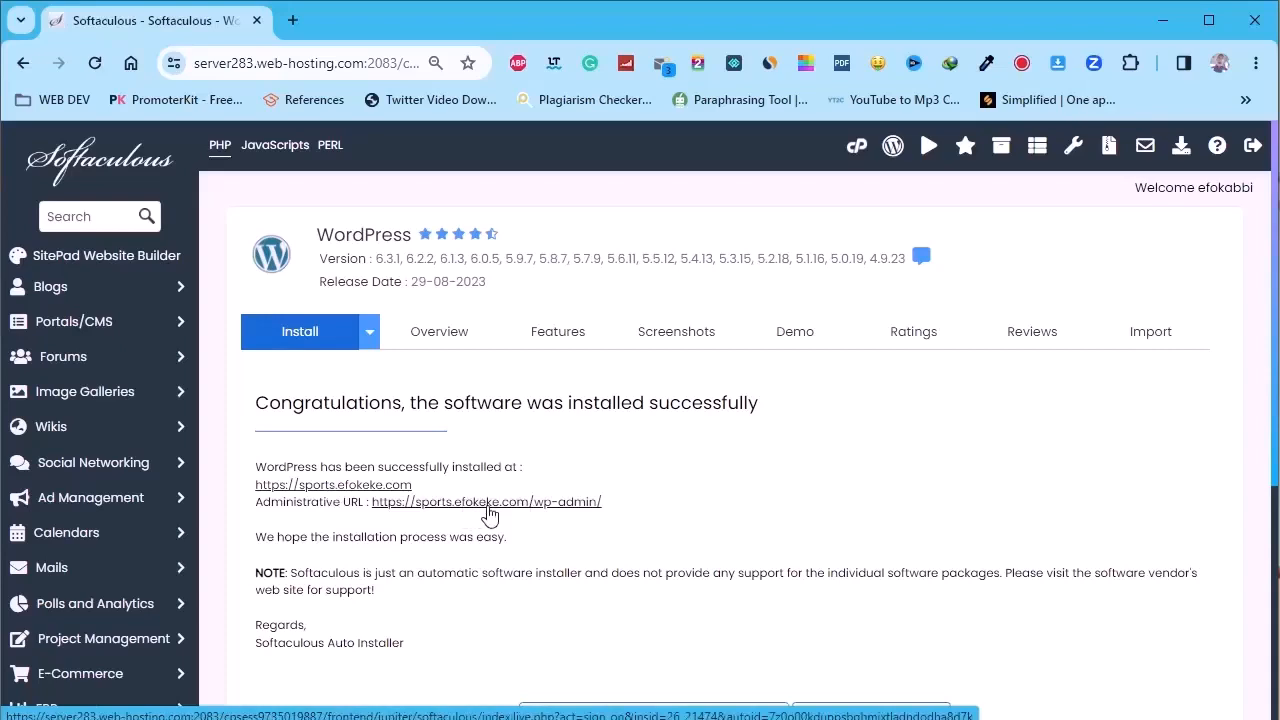
right_click(351, 486)
click(453, 170)
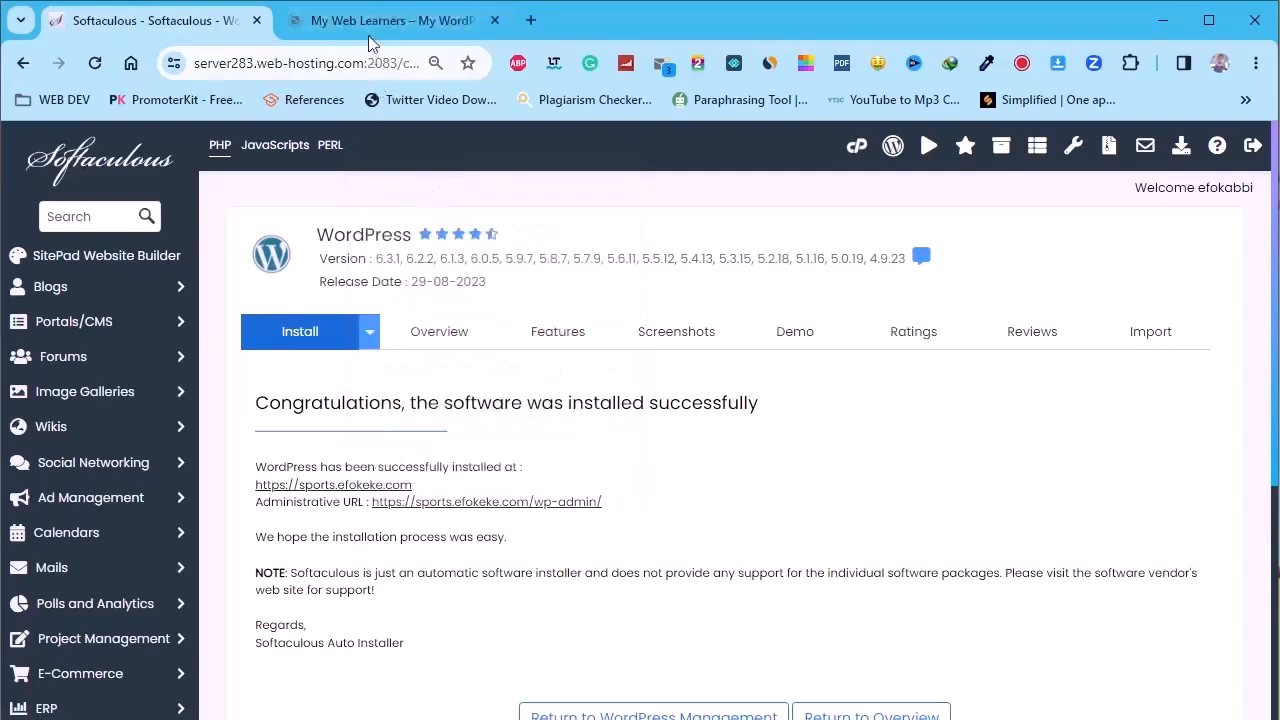
click(395, 20)
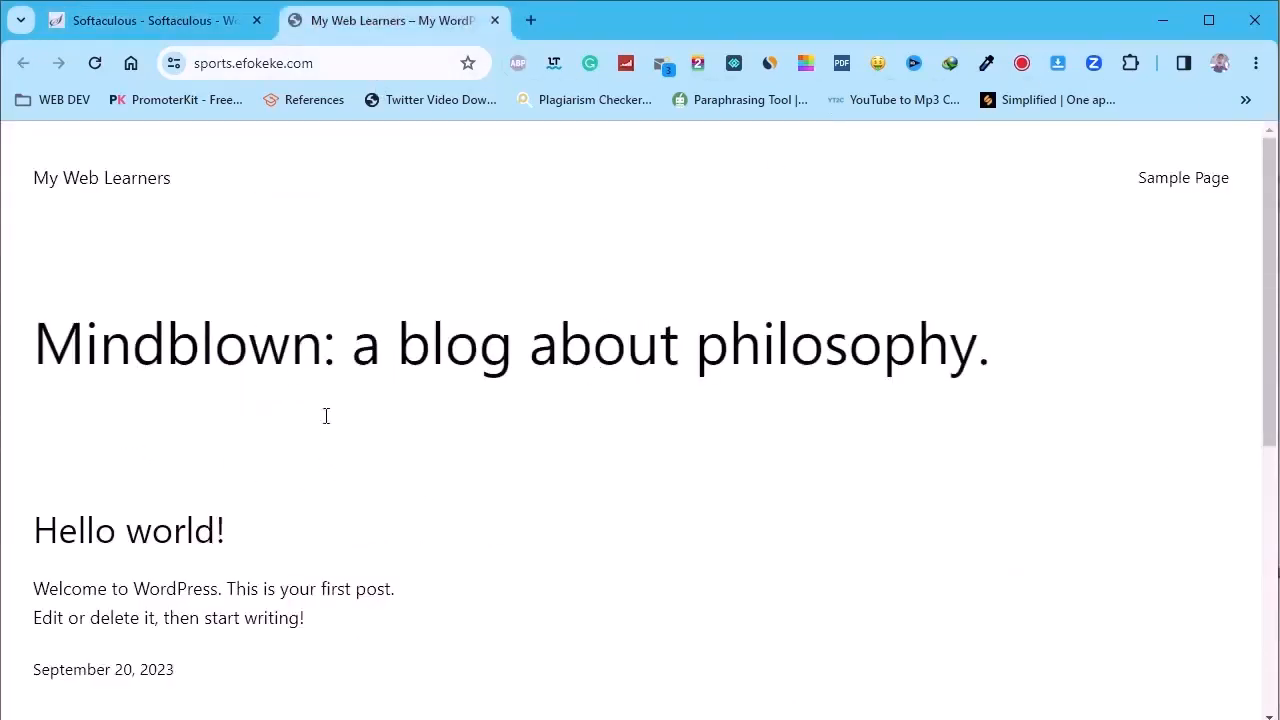
scroll(590, 318, down, 1)
scroll(351, 360, up, 1)
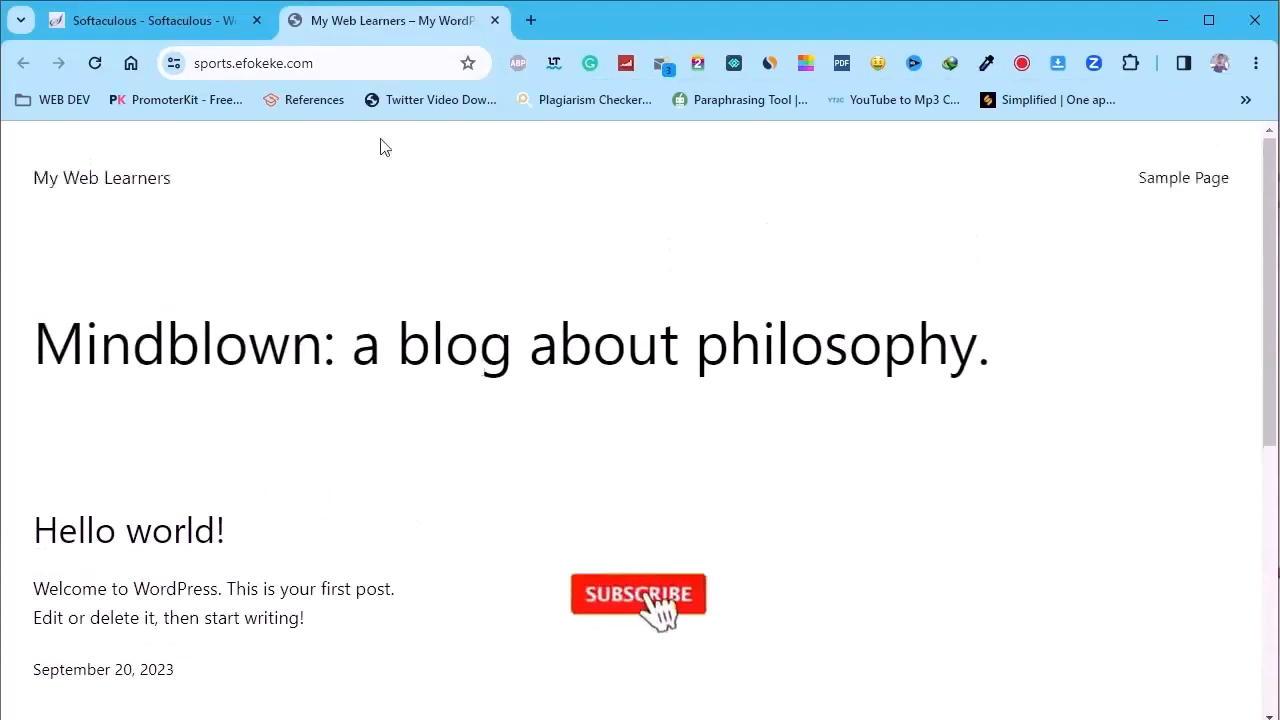
click(262, 22)
Open the wp-admin dashboard in a new tab and dismiss the Welcome to WordPress panel
right_click(471, 503)
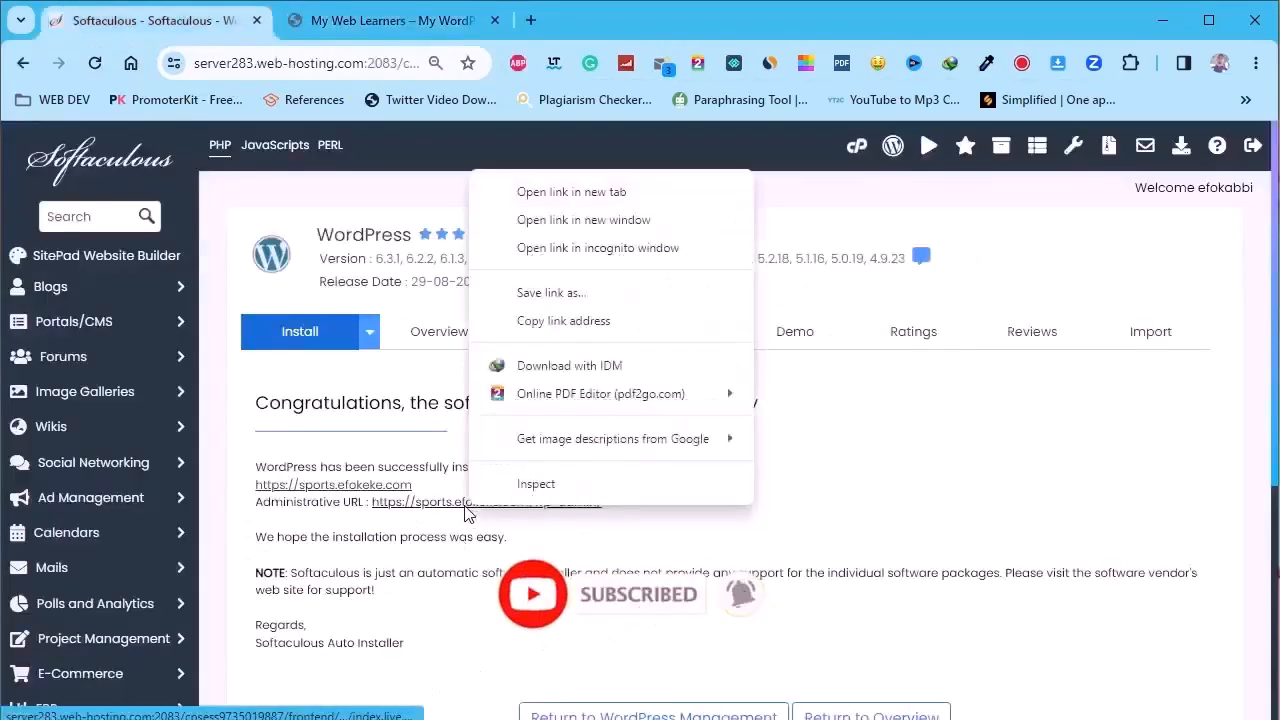
click(520, 192)
click(583, 22)
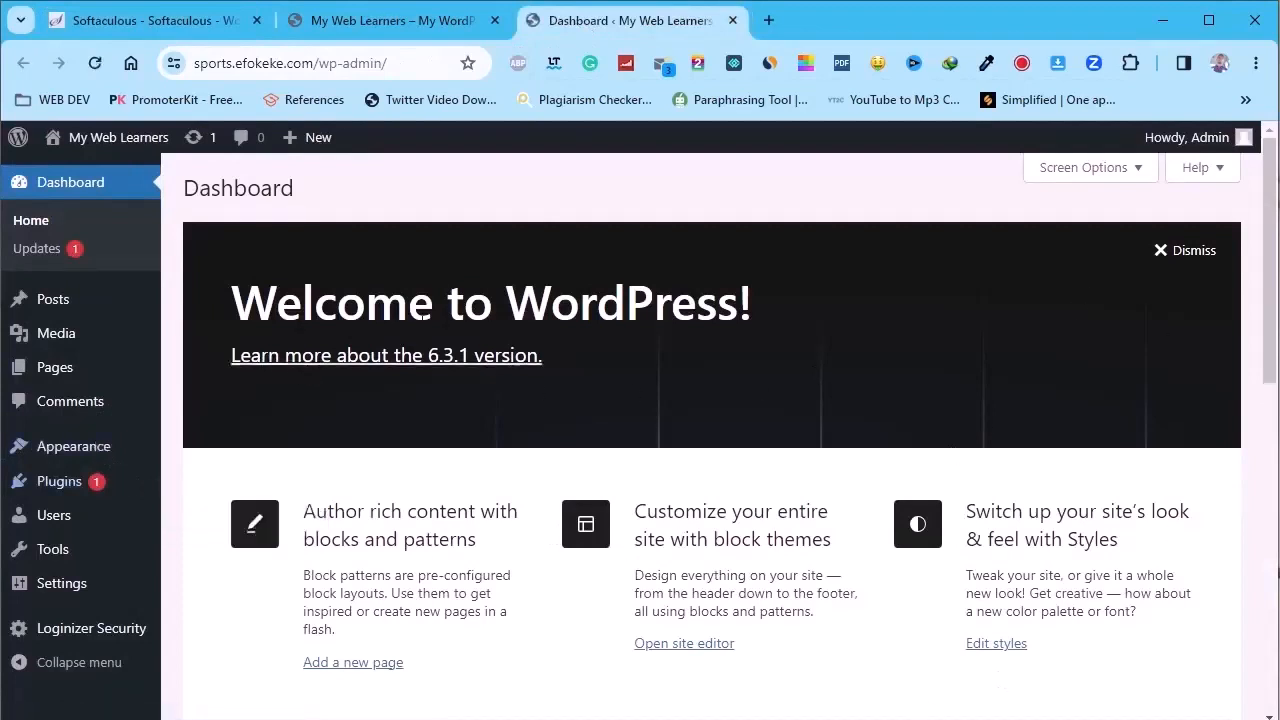
click(1205, 250)
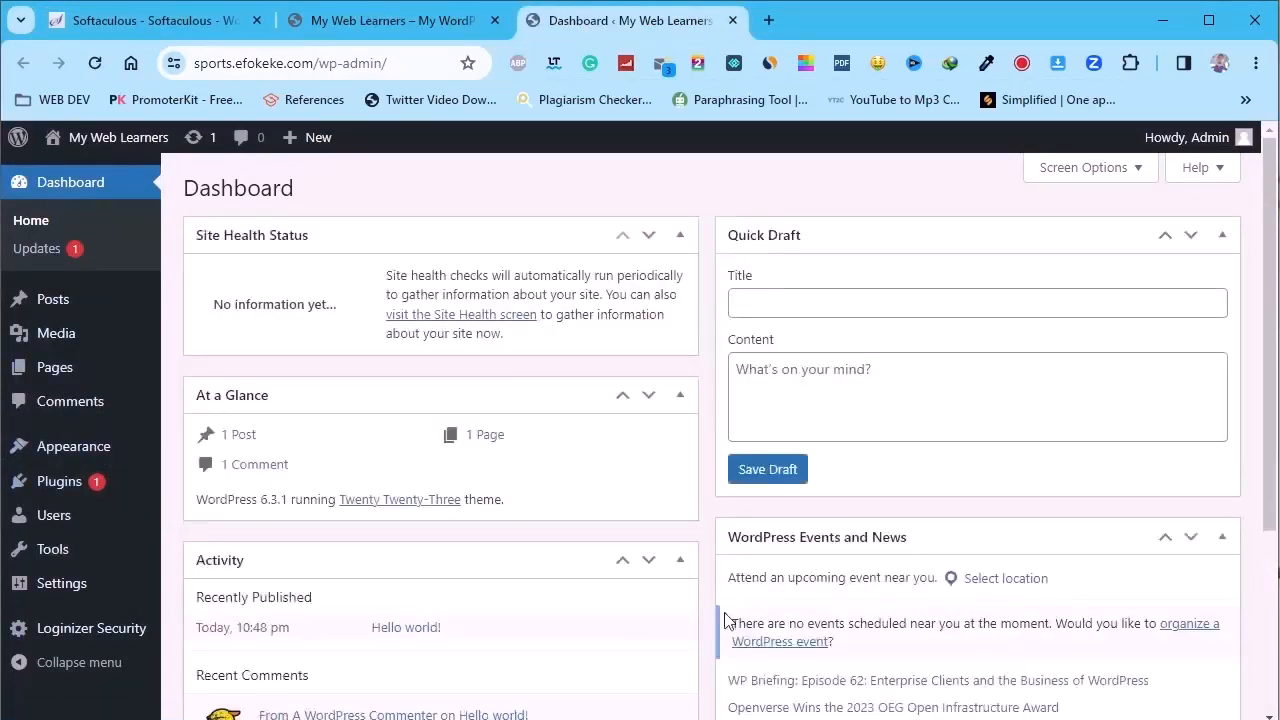
scroll(418, 510, down, 2)
scroll(418, 505, up, 2)
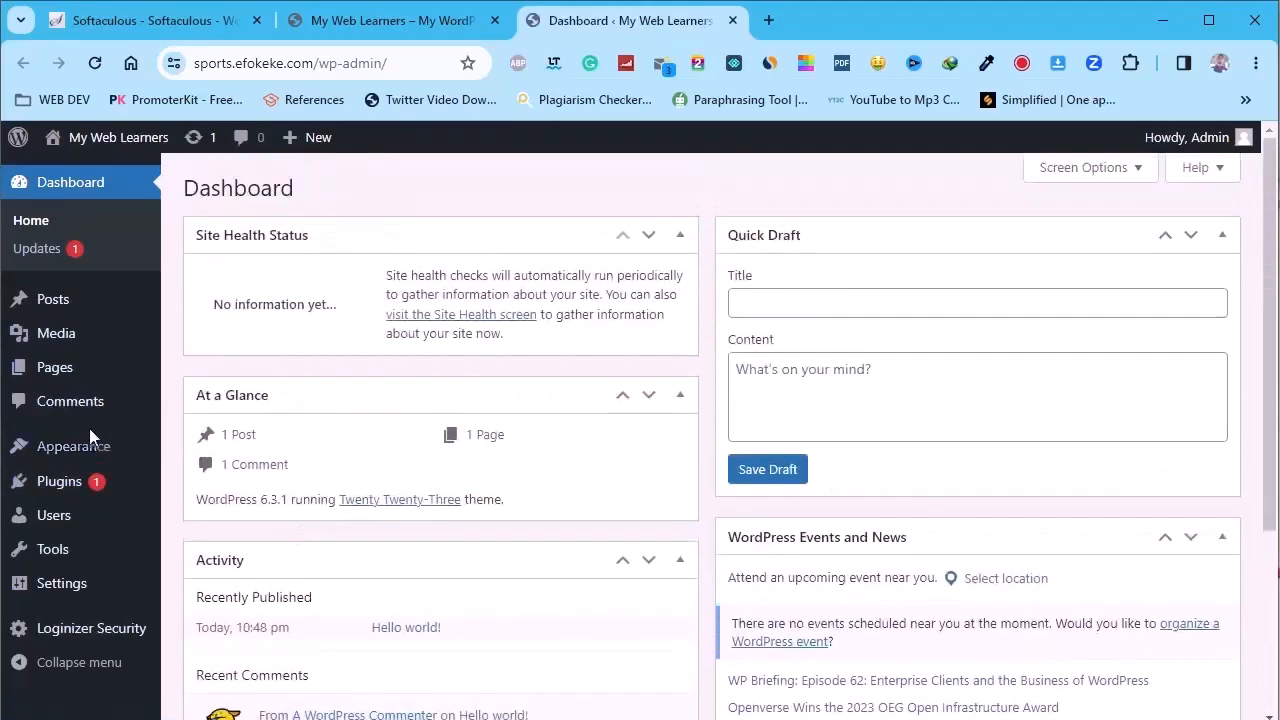